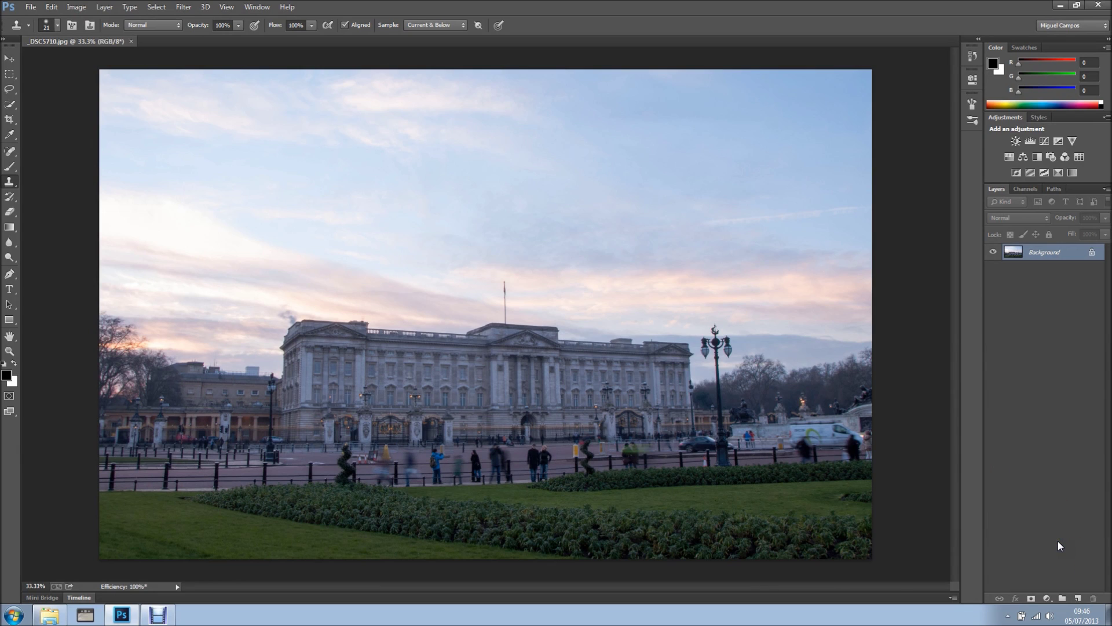
- Clone pavement from beside the standing man onto a new Layer 1, then close the photo
{"action": "left_click", "coordinate": [1079, 596]}
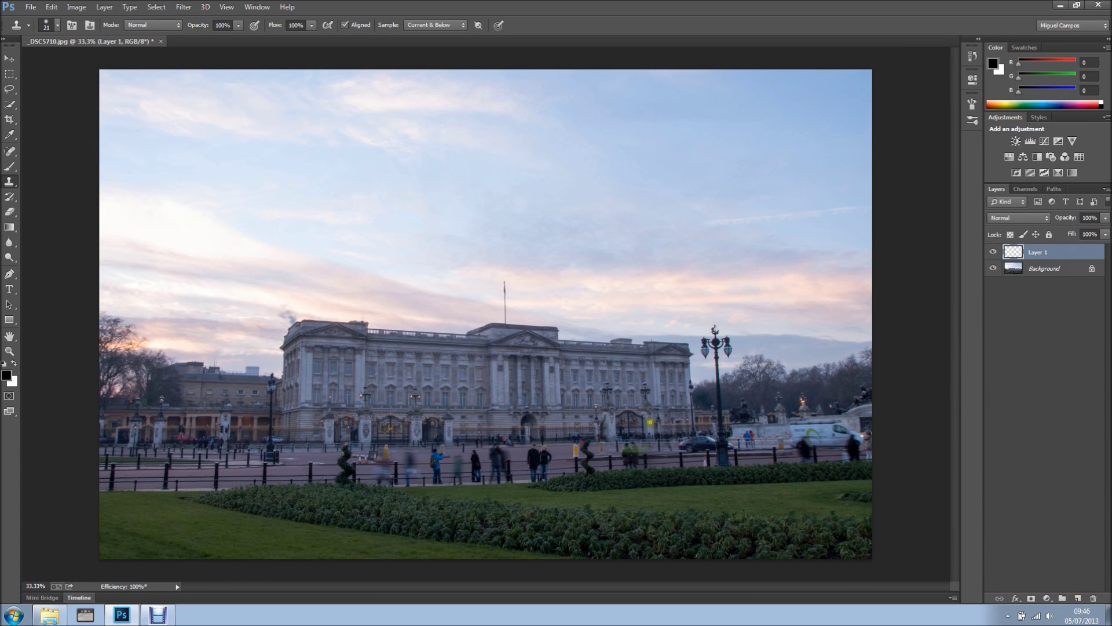
{"action": "scroll", "coordinate": [570, 423], "scroll_direction": "up", "scroll_amount": 2}
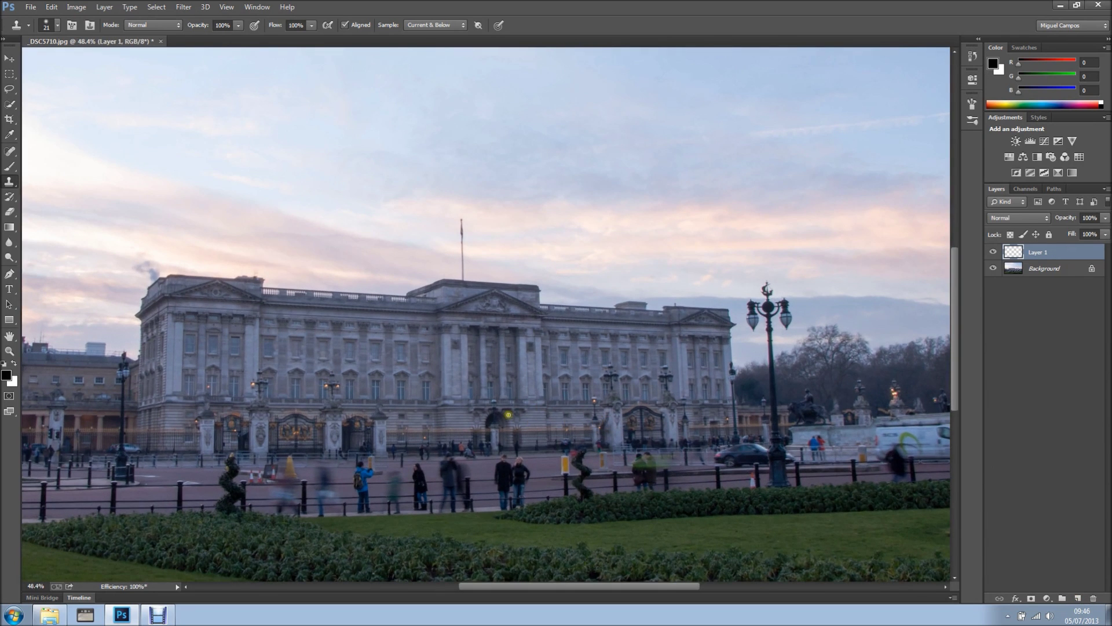
{"action": "scroll", "coordinate": [508, 415], "scroll_direction": "up", "scroll_amount": 2}
{"action": "scroll", "coordinate": [486, 482], "scroll_direction": "up", "scroll_amount": 1}
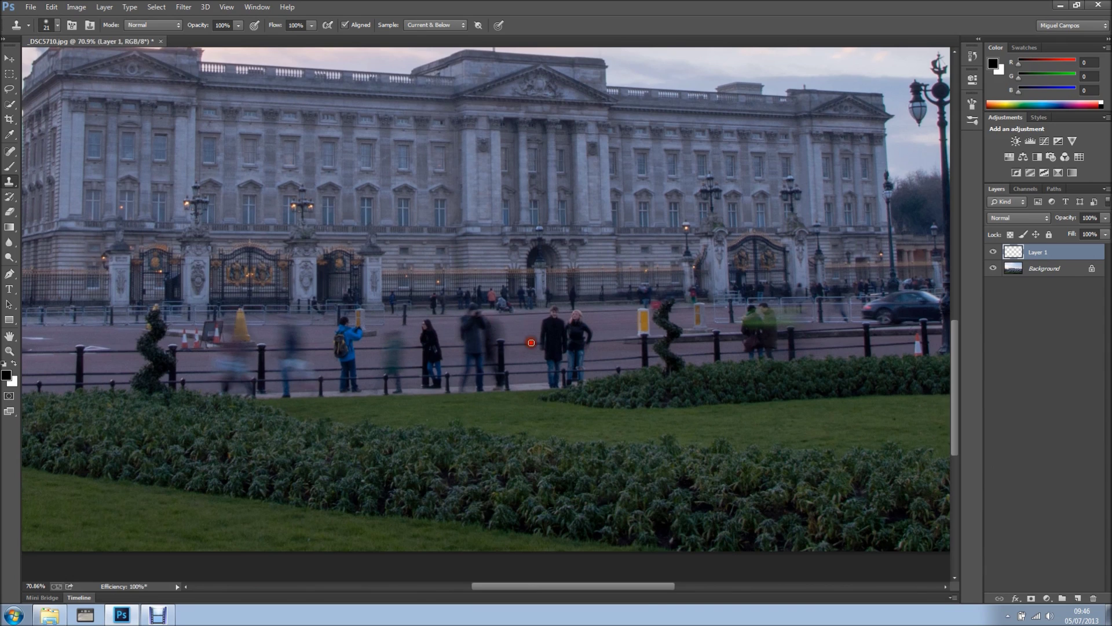
{"action": "scroll", "coordinate": [531, 342], "scroll_direction": "up", "scroll_amount": 2}
{"action": "scroll", "coordinate": [556, 365], "scroll_direction": "up", "scroll_amount": 1}
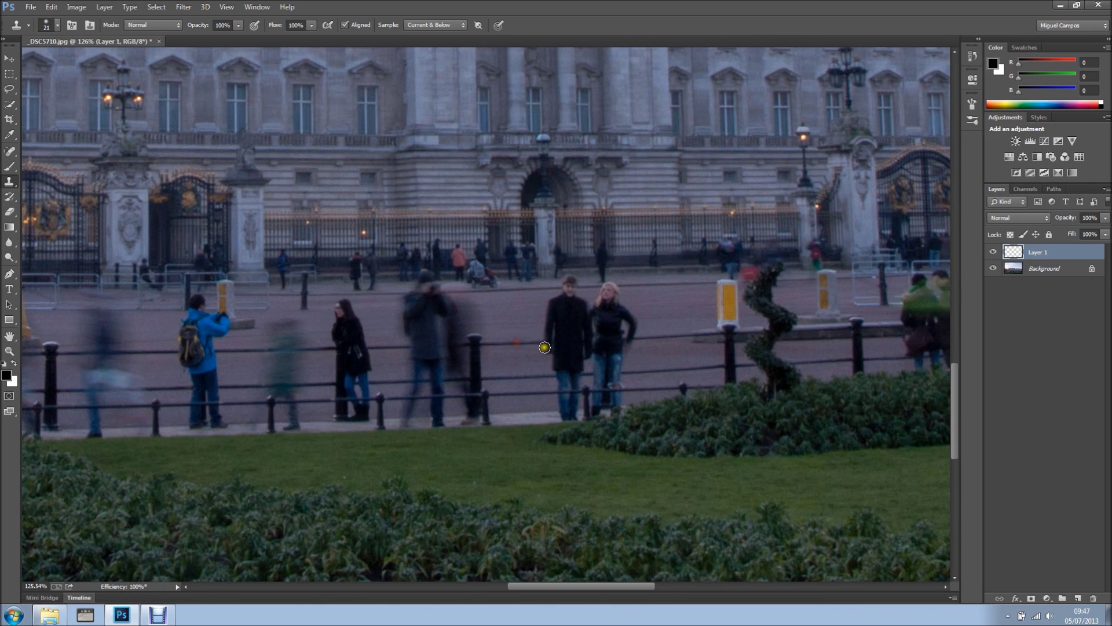
{"action": "left_click", "coordinate": [542, 336], "text": "alt"}
{"action": "left_click_drag", "start_coordinate": [549, 354], "coordinate": [556, 392]}
{"action": "scroll", "coordinate": [571, 418], "scroll_direction": "down", "scroll_amount": 2}
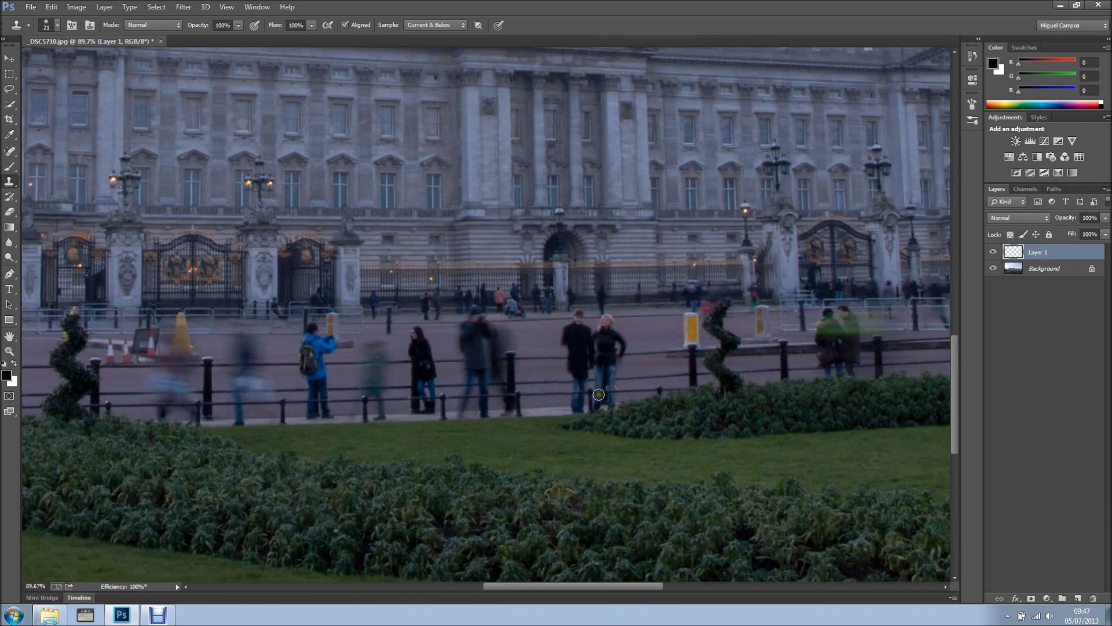
{"action": "scroll", "coordinate": [571, 419], "scroll_direction": "down", "scroll_amount": 2}
{"action": "scroll", "coordinate": [522, 378], "scroll_direction": "down", "scroll_amount": 1}
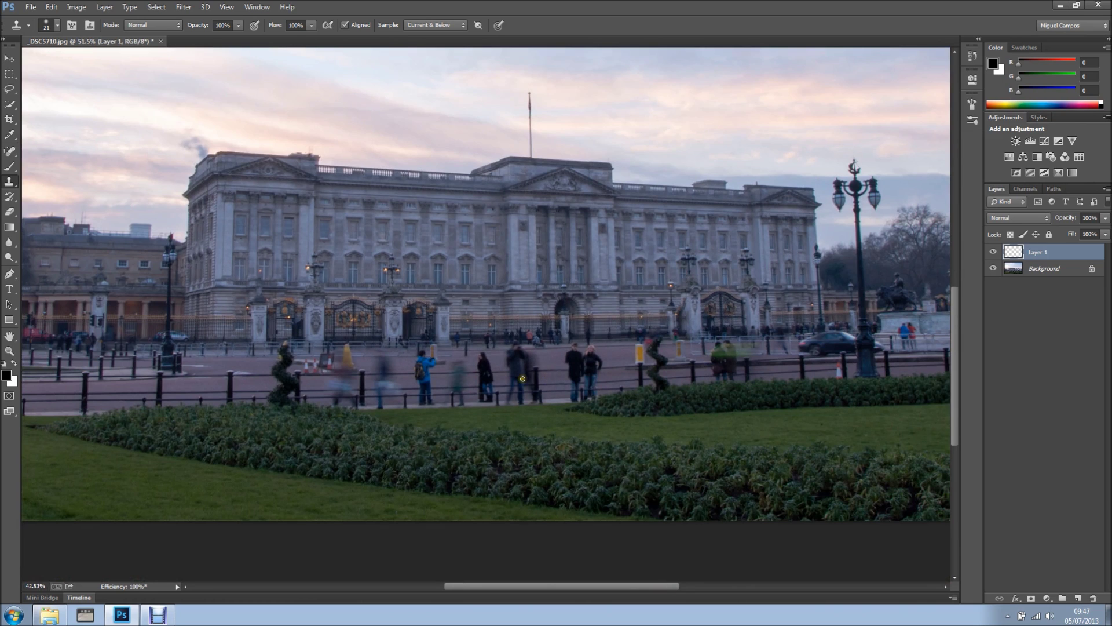
{"action": "scroll", "coordinate": [521, 379], "scroll_direction": "down", "scroll_amount": 1}
{"action": "scroll", "coordinate": [522, 378], "scroll_direction": "down", "scroll_amount": 1}
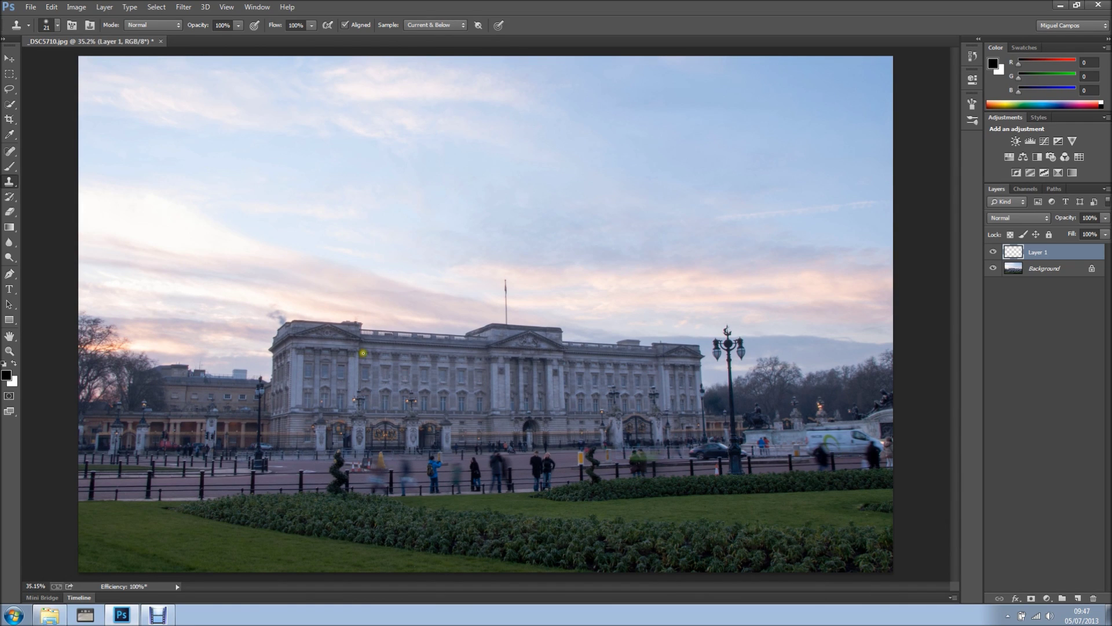
{"action": "left_click", "coordinate": [162, 43]}
- Discard the cloning edits and start File > Scripts > Statistics with Median stack mode
{"action": "left_click", "coordinate": [560, 232]}
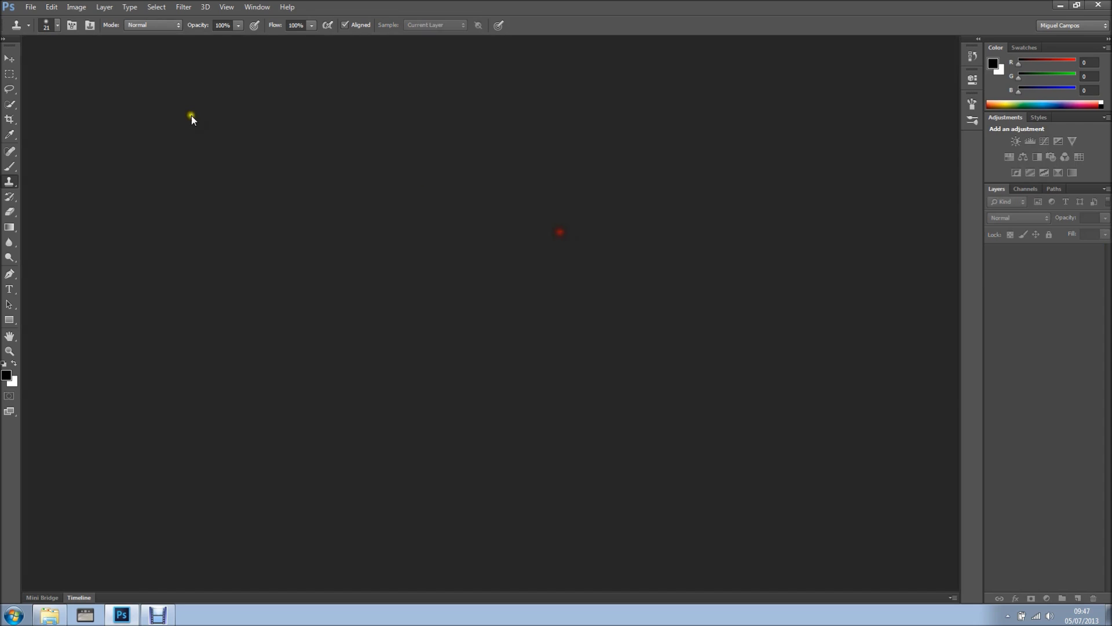
{"action": "left_click", "coordinate": [30, 7]}
{"action": "mouse_move", "coordinate": [87, 261]}
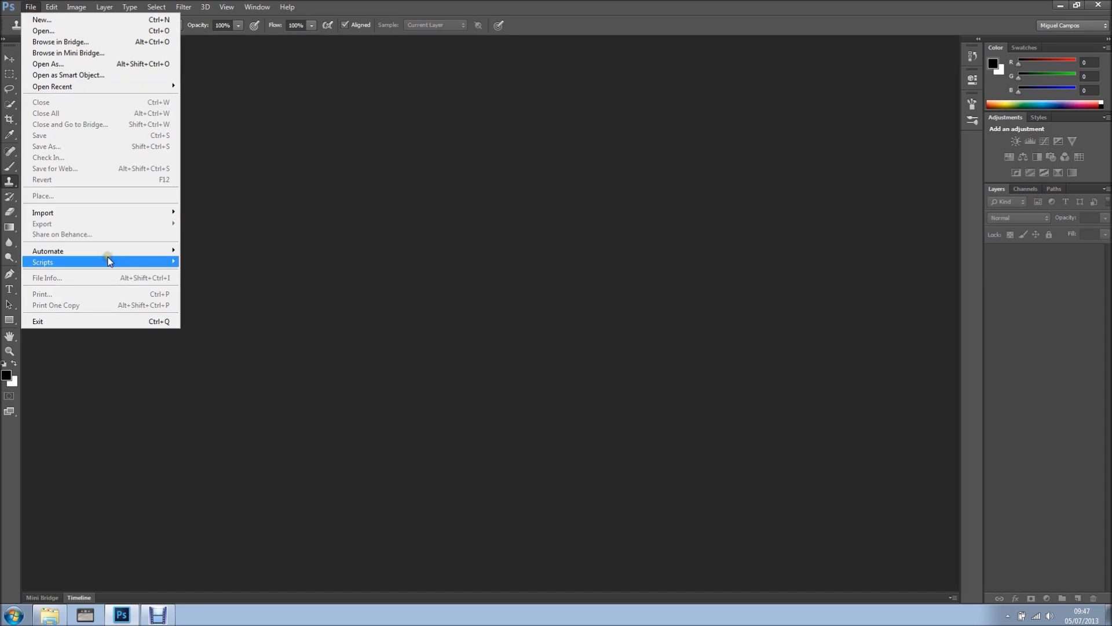
{"action": "left_click", "coordinate": [225, 404]}
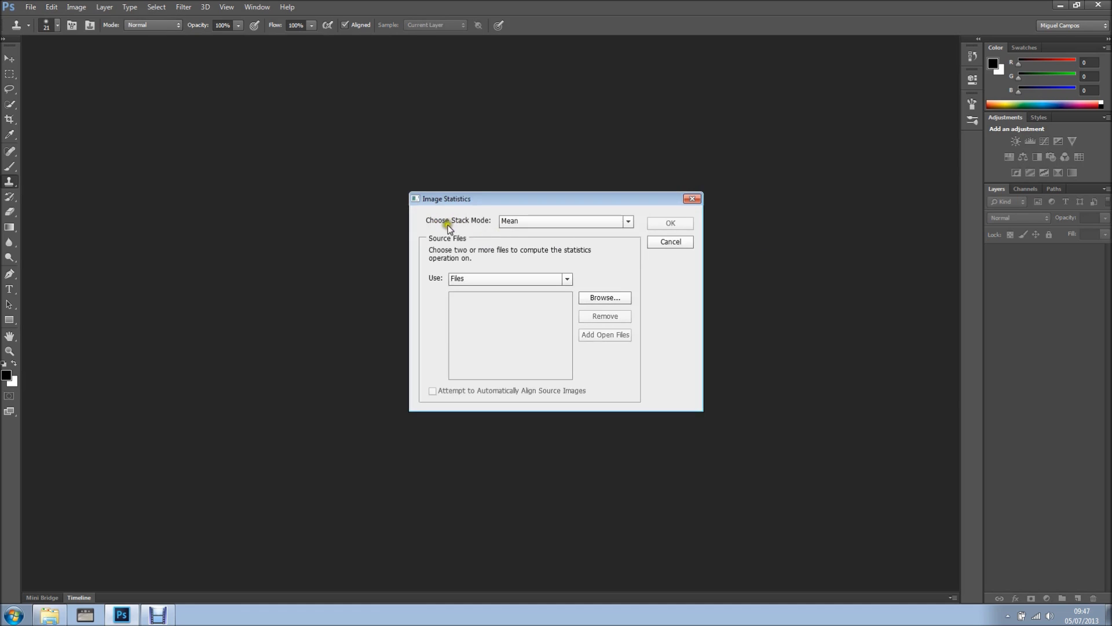
{"action": "left_click", "coordinate": [578, 221]}
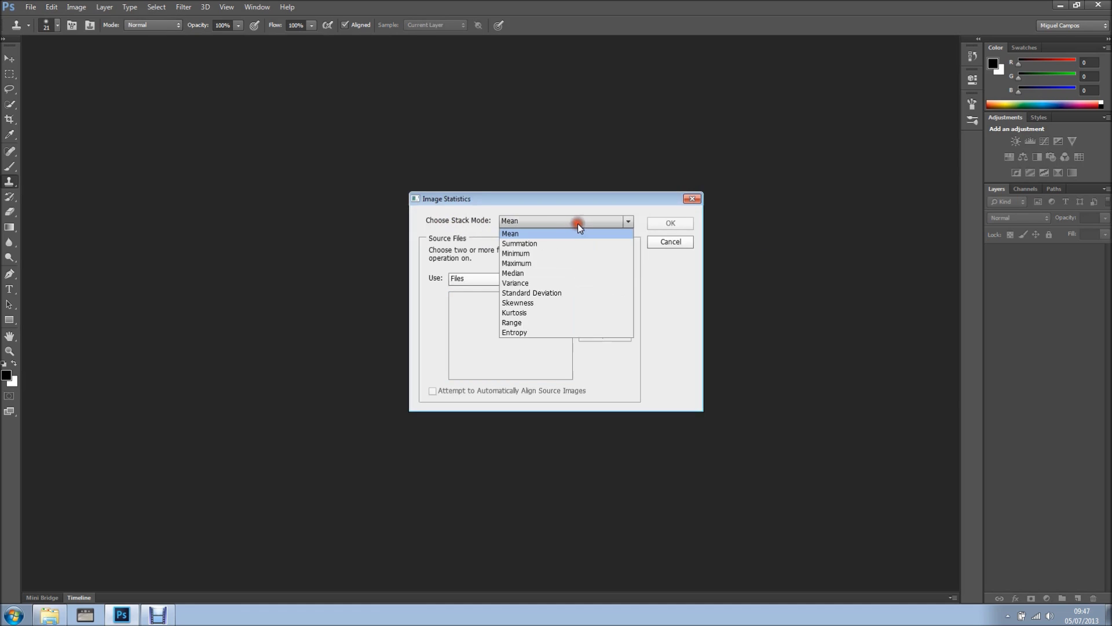
{"action": "left_click", "coordinate": [545, 273]}
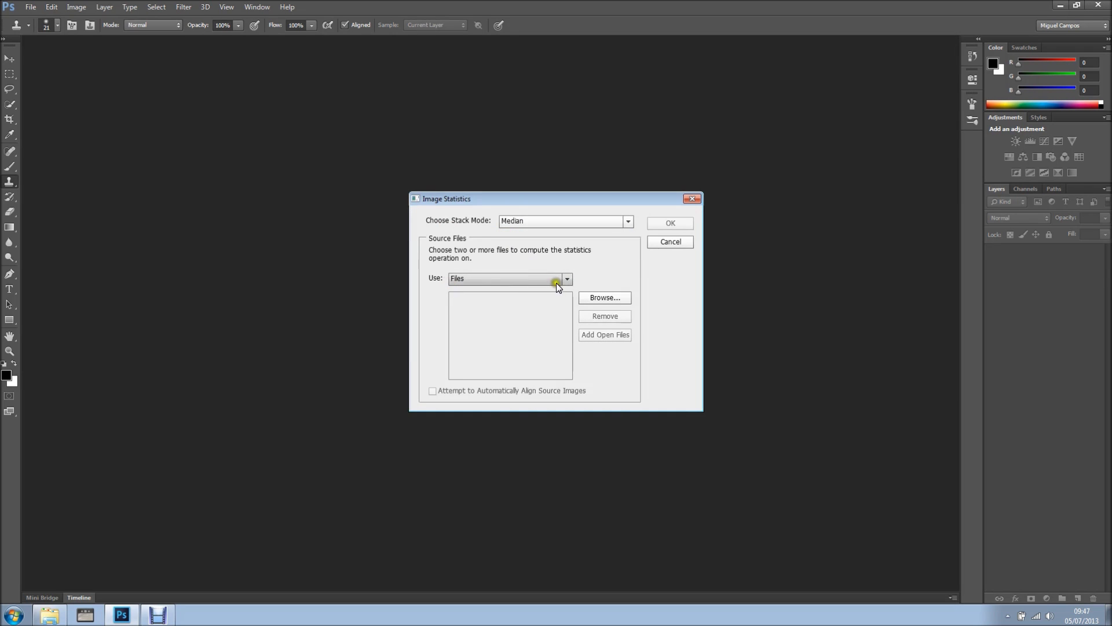
- Source the stack from the folder of five tripod shots and run the median merge
{"action": "left_click", "coordinate": [567, 279]}
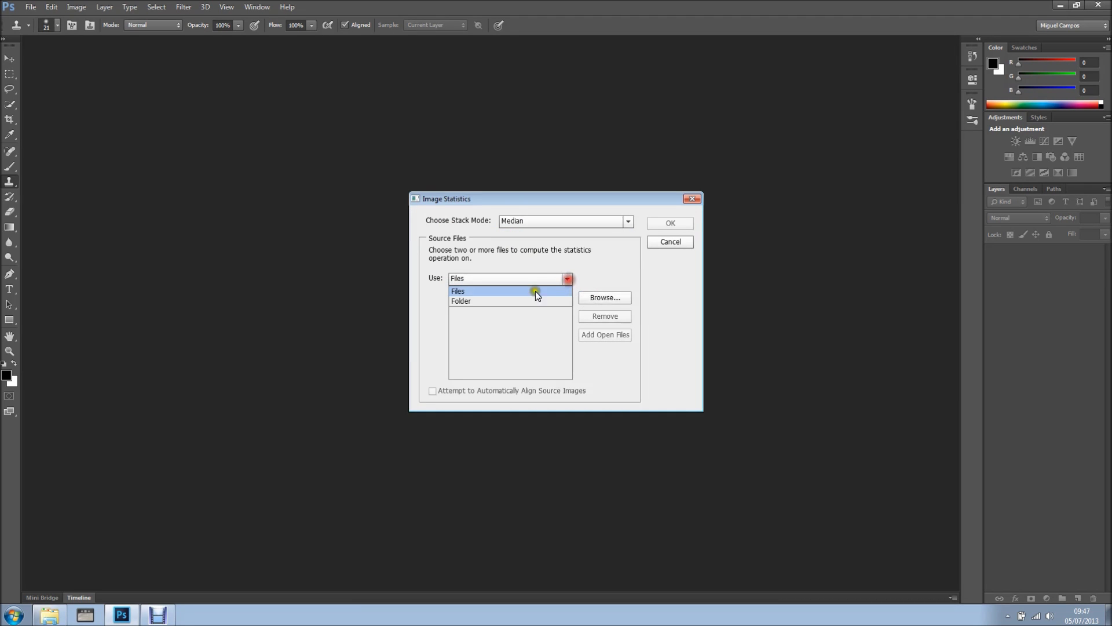
{"action": "left_click", "coordinate": [482, 302]}
{"action": "left_click", "coordinate": [605, 300]}
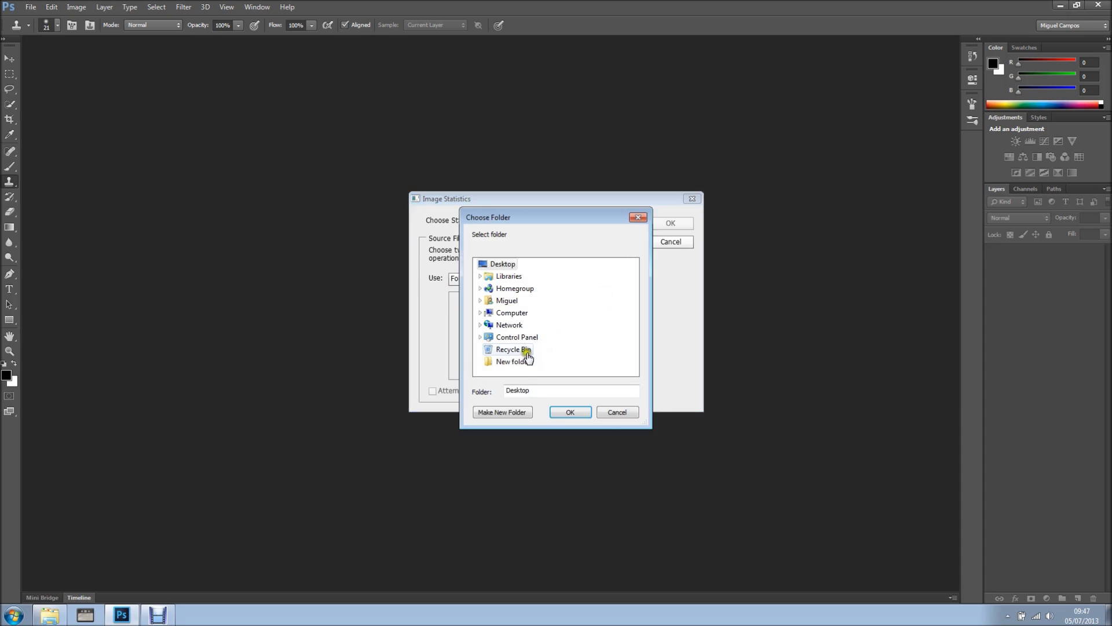
{"action": "left_click", "coordinate": [513, 362]}
{"action": "left_click", "coordinate": [569, 412]}
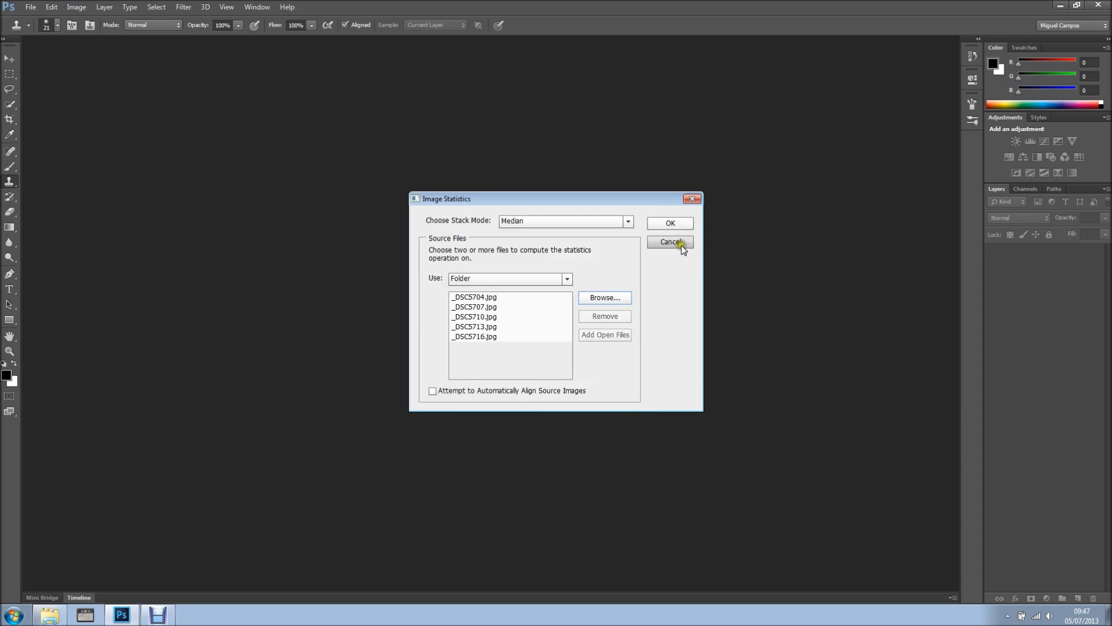
{"action": "left_click", "coordinate": [670, 225]}
{"action": "left_click", "coordinate": [669, 225]}
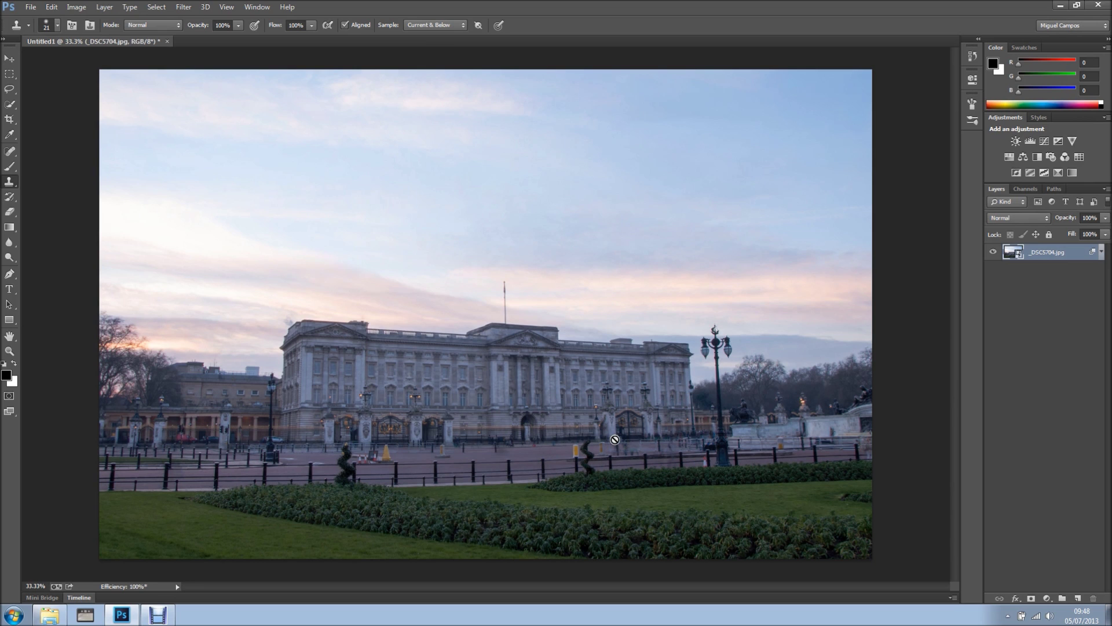
{"action": "scroll", "coordinate": [614, 439], "scroll_direction": "up", "scroll_amount": 1}
{"action": "scroll", "coordinate": [614, 439], "scroll_direction": "up", "scroll_amount": 1}
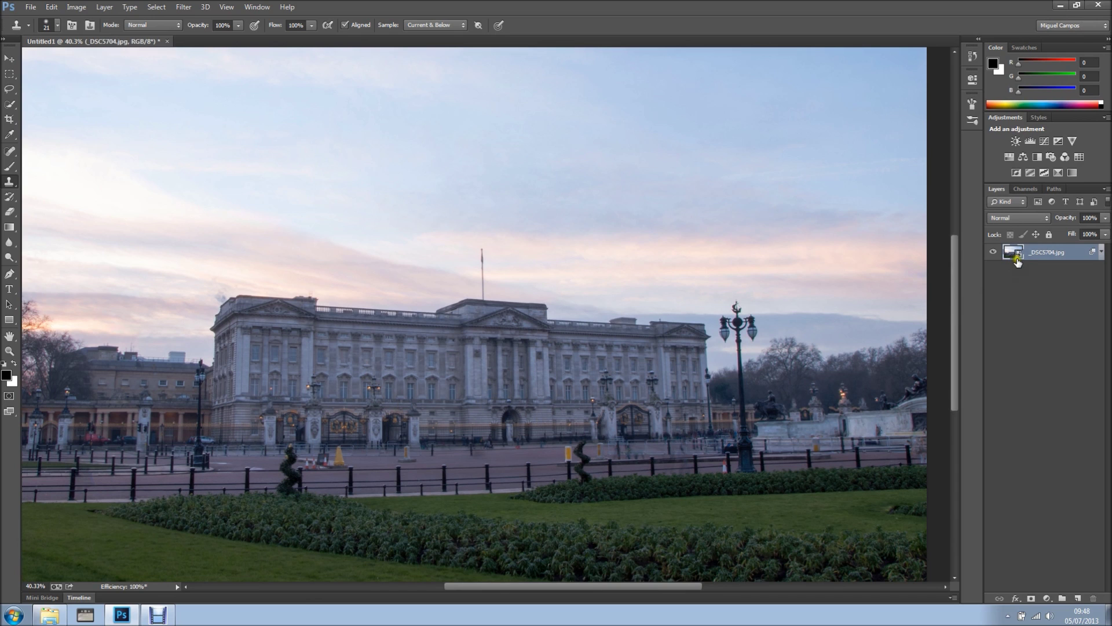
{"action": "double_click", "coordinate": [1016, 253]}
{"action": "left_click", "coordinate": [603, 255]}
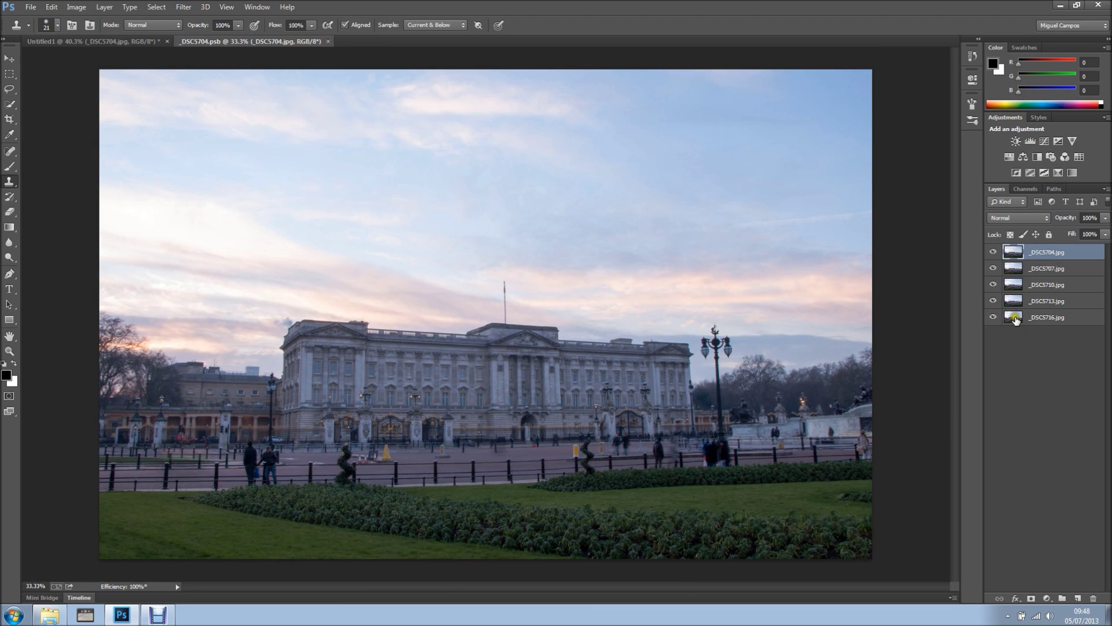
{"action": "left_click", "coordinate": [993, 252]}
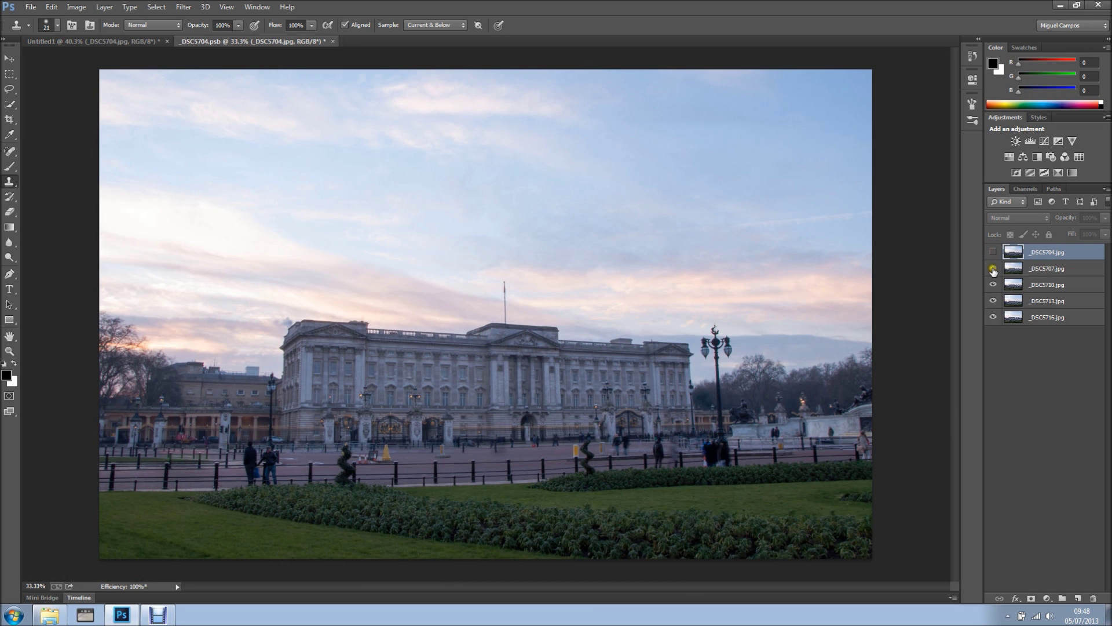
{"action": "left_click", "coordinate": [993, 267]}
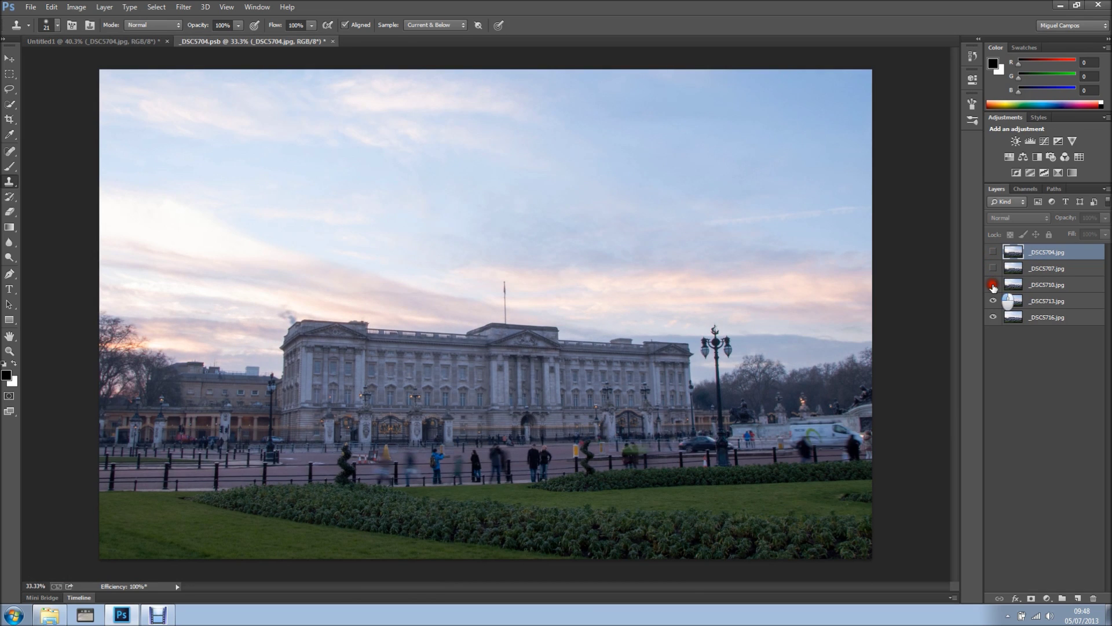
{"action": "left_click", "coordinate": [993, 284]}
{"action": "left_click", "coordinate": [993, 301]}
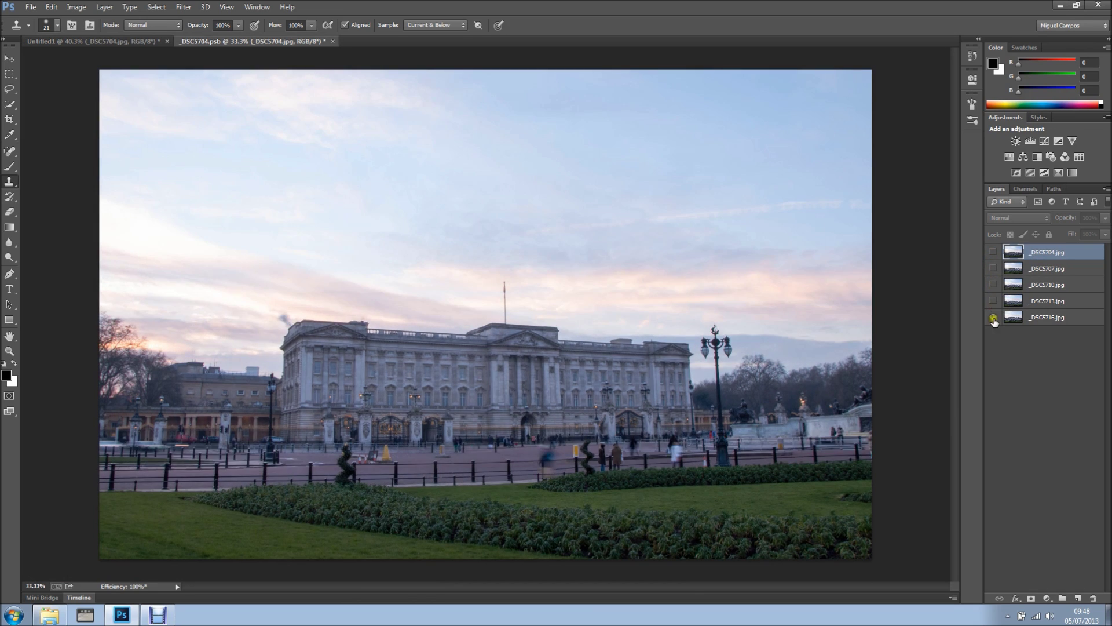
{"action": "left_click_drag", "start_coordinate": [994, 301], "coordinate": [990, 254]}
{"action": "left_click", "coordinate": [992, 253]}
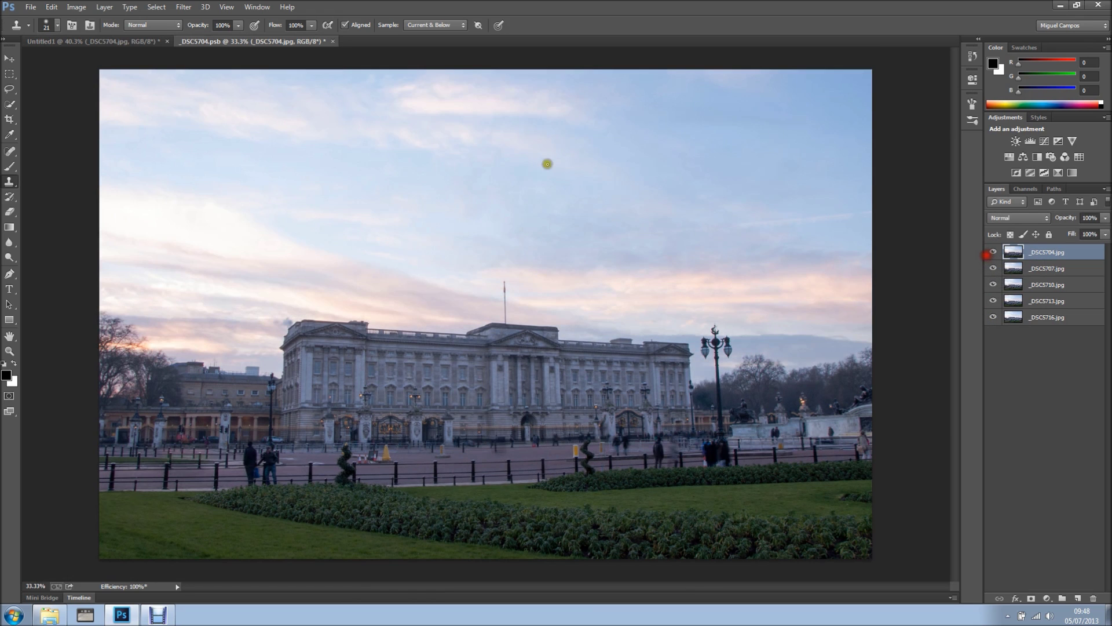
{"action": "left_click", "coordinate": [343, 43]}
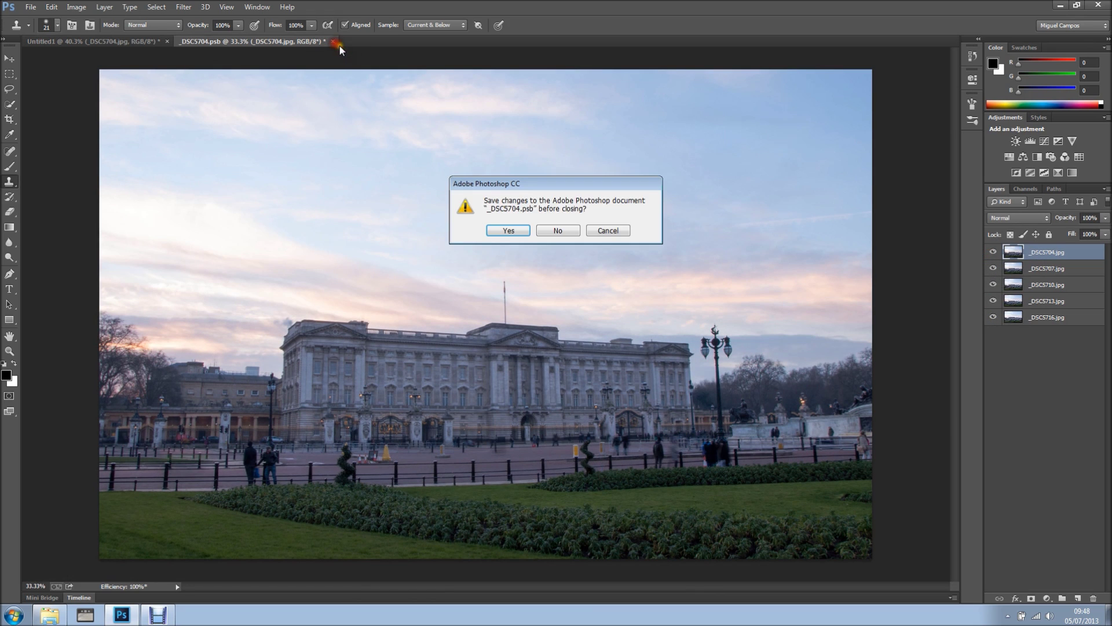
{"action": "left_click", "coordinate": [582, 223]}
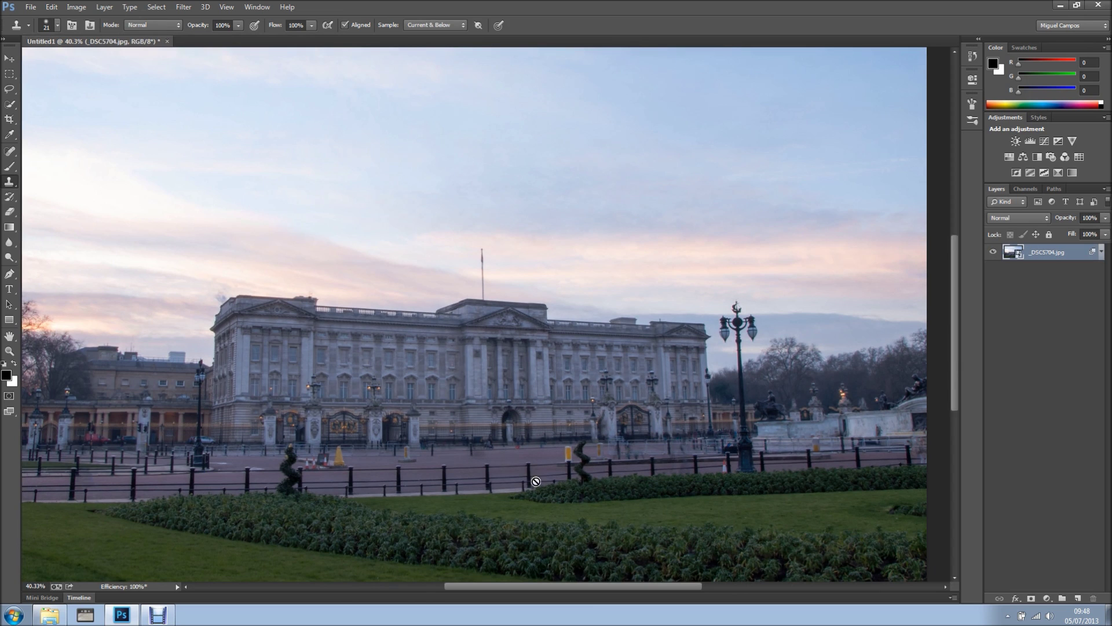
{"action": "scroll", "coordinate": [388, 441], "scroll_direction": "down", "scroll_amount": 1}
{"action": "scroll", "coordinate": [435, 417], "scroll_direction": "down", "scroll_amount": 1}
{"action": "scroll", "coordinate": [492, 401], "scroll_direction": "down", "scroll_amount": 1}
{"action": "scroll", "coordinate": [493, 401], "scroll_direction": "up", "scroll_amount": 1}
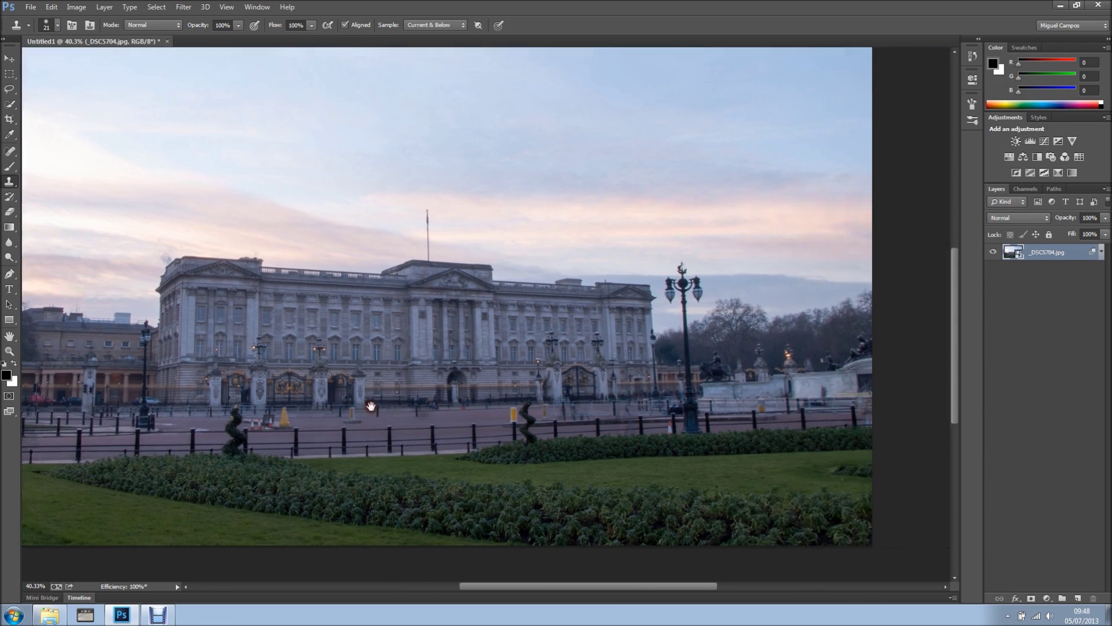
{"action": "scroll", "coordinate": [470, 413], "scroll_direction": "up", "scroll_amount": 1}
{"action": "scroll", "coordinate": [435, 426], "scroll_direction": "up", "scroll_amount": 1}
{"action": "scroll", "coordinate": [421, 433], "scroll_direction": "up", "scroll_amount": 2}
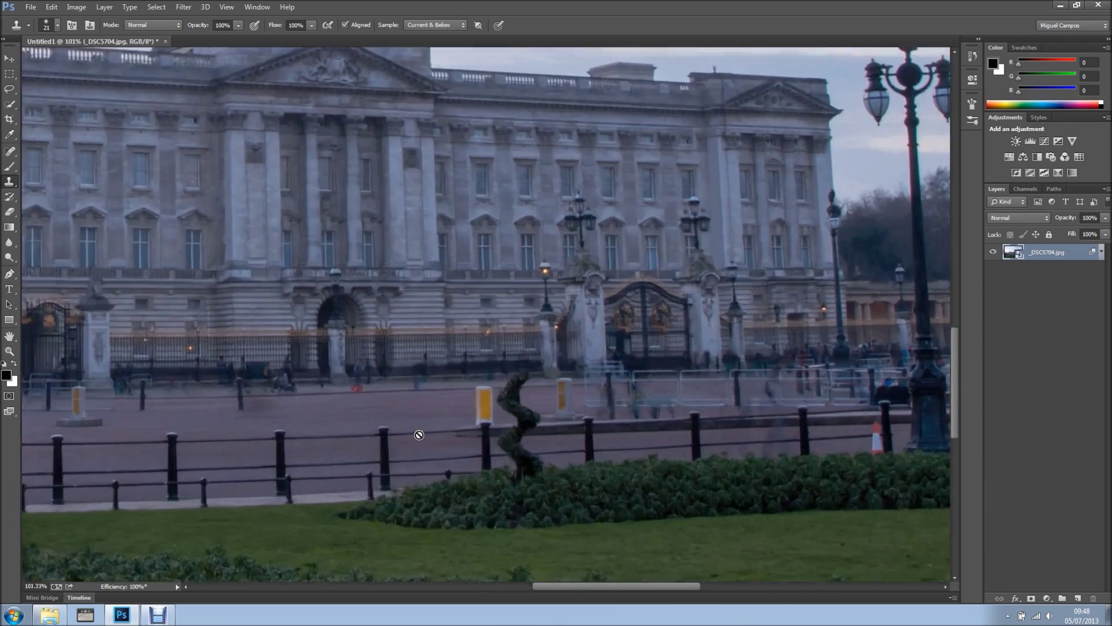
{"action": "left_click_drag", "start_coordinate": [421, 433], "coordinate": [632, 409]}
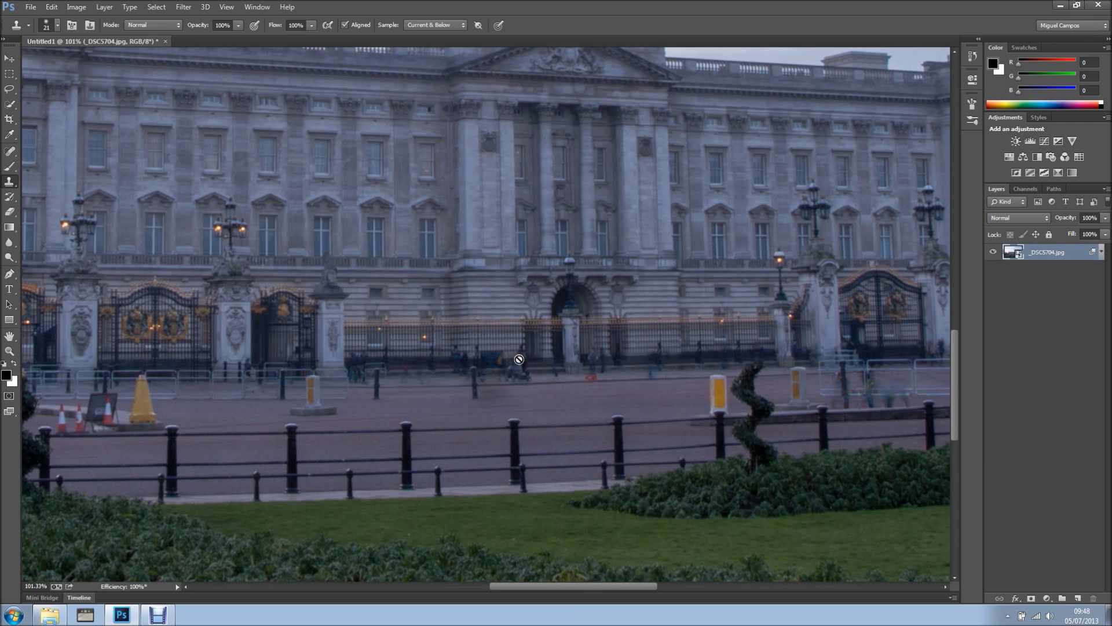
{"action": "scroll", "coordinate": [446, 369], "scroll_direction": "down", "scroll_amount": 1}
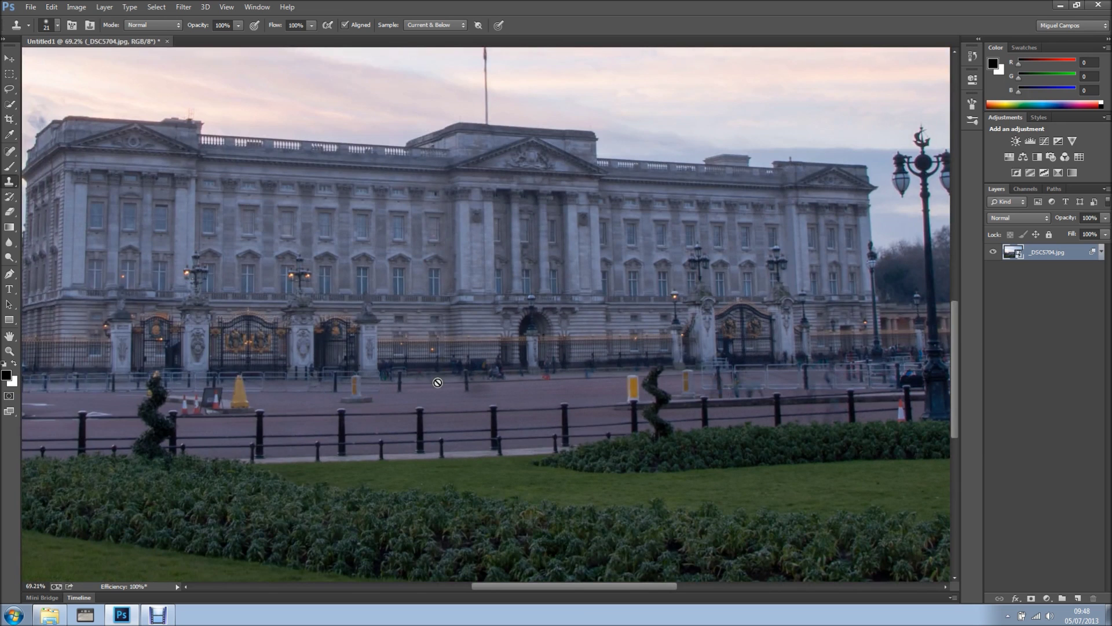
{"action": "scroll", "coordinate": [791, 389], "scroll_direction": "up", "scroll_amount": 2}
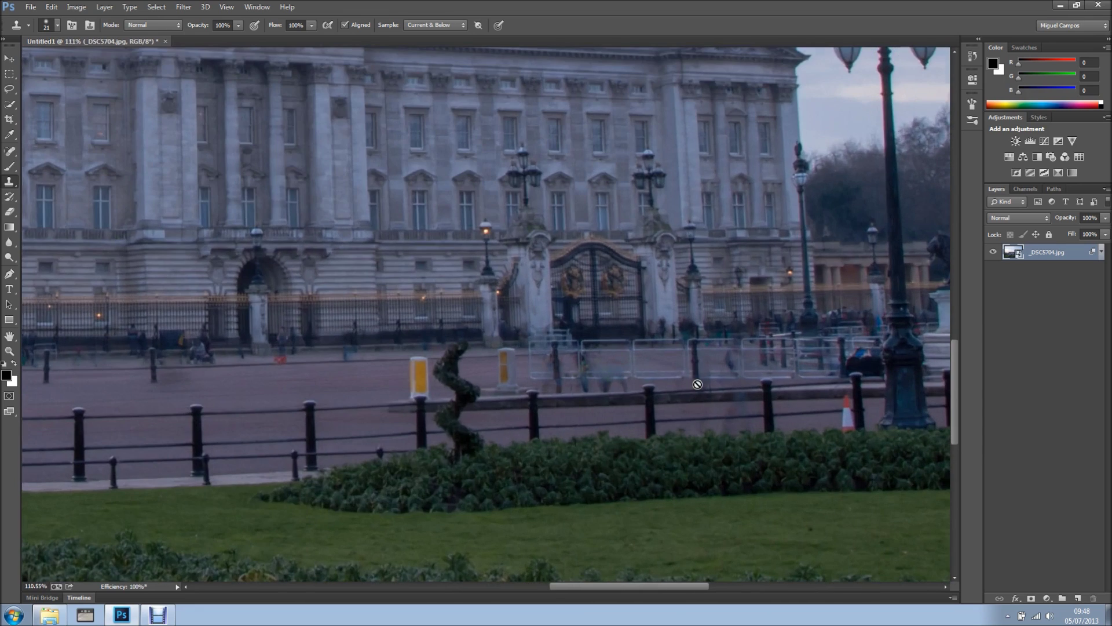
{"action": "scroll", "coordinate": [586, 368], "scroll_direction": "down", "scroll_amount": 1}
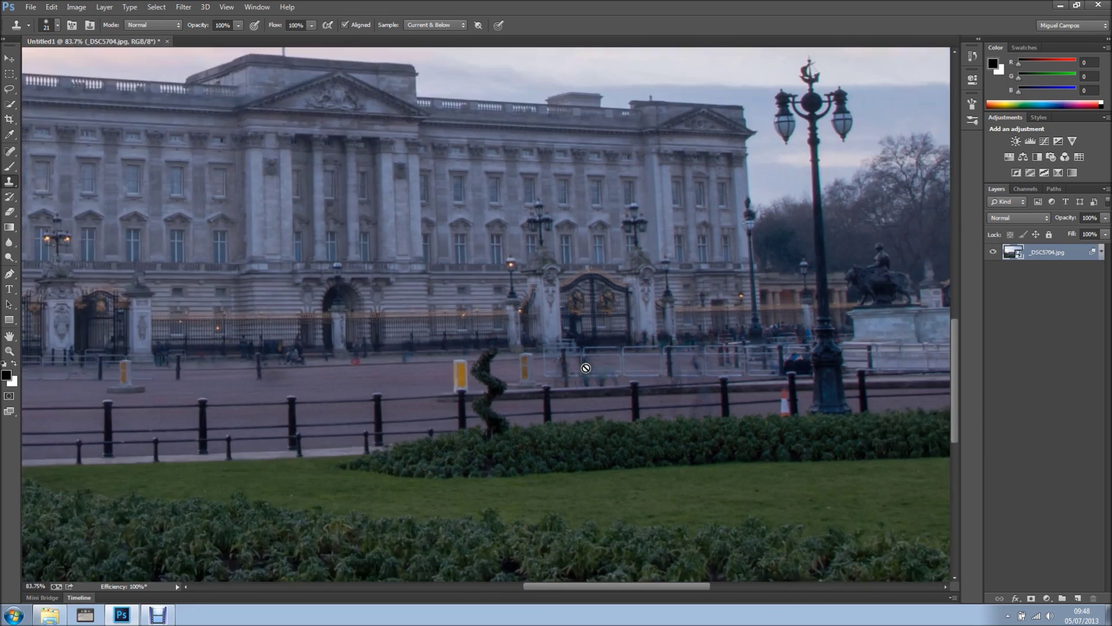
{"action": "scroll", "coordinate": [585, 368], "scroll_direction": "down", "scroll_amount": 1}
{"action": "scroll", "coordinate": [585, 367], "scroll_direction": "down", "scroll_amount": 1}
{"action": "scroll", "coordinate": [635, 367], "scroll_direction": "down", "scroll_amount": 1}
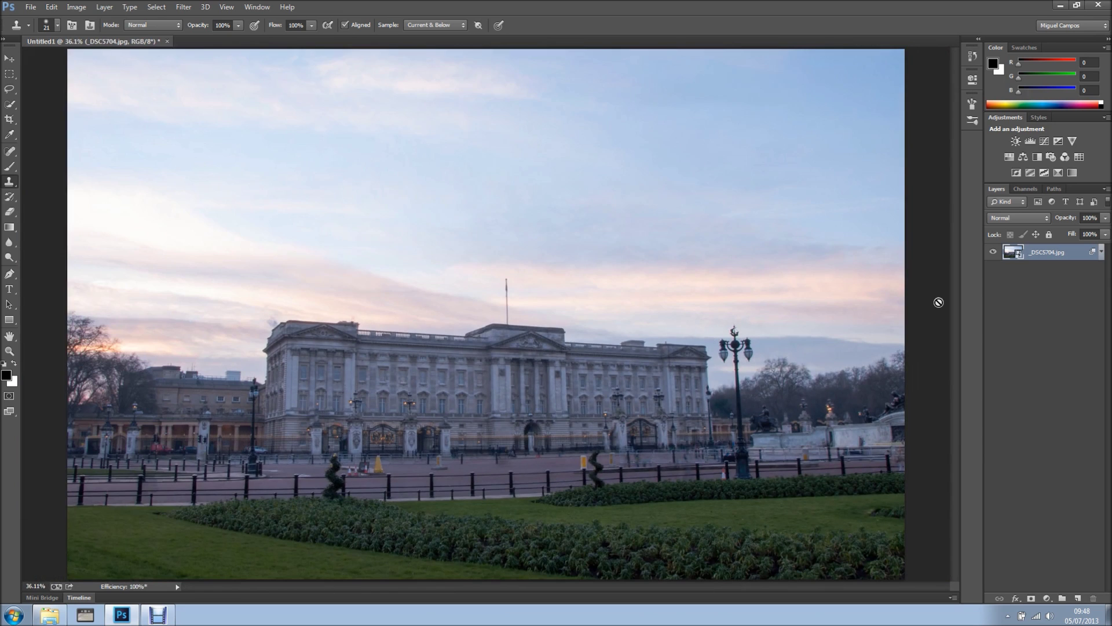
- View the Smart Object's source shots with the top two hidden, then return to Untitled1
{"action": "double_click", "coordinate": [1019, 255]}
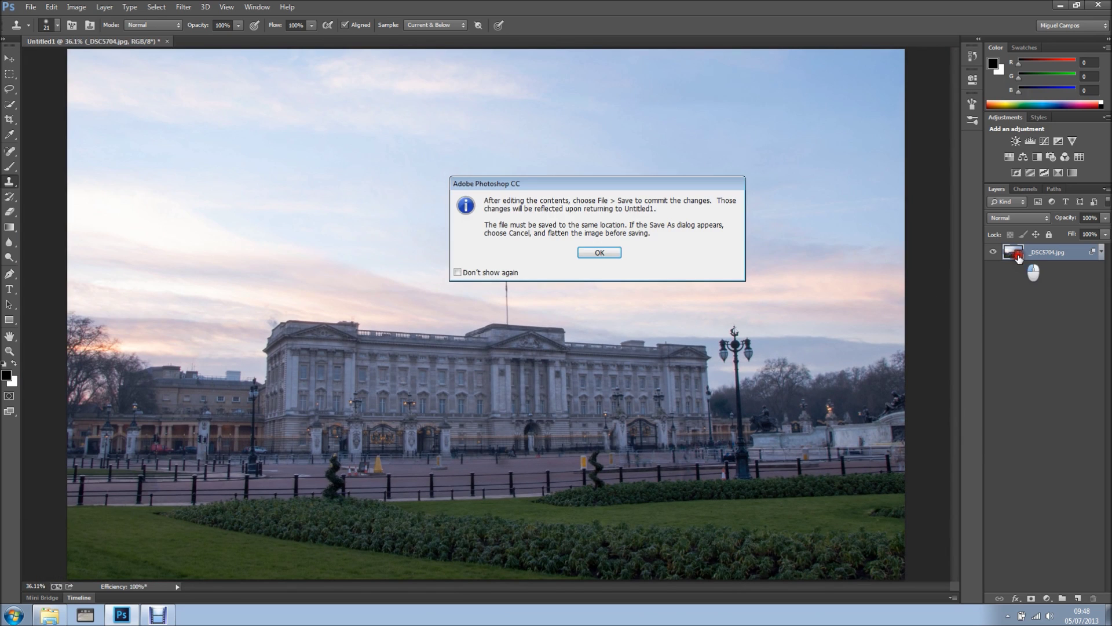
{"action": "left_click", "coordinate": [608, 257]}
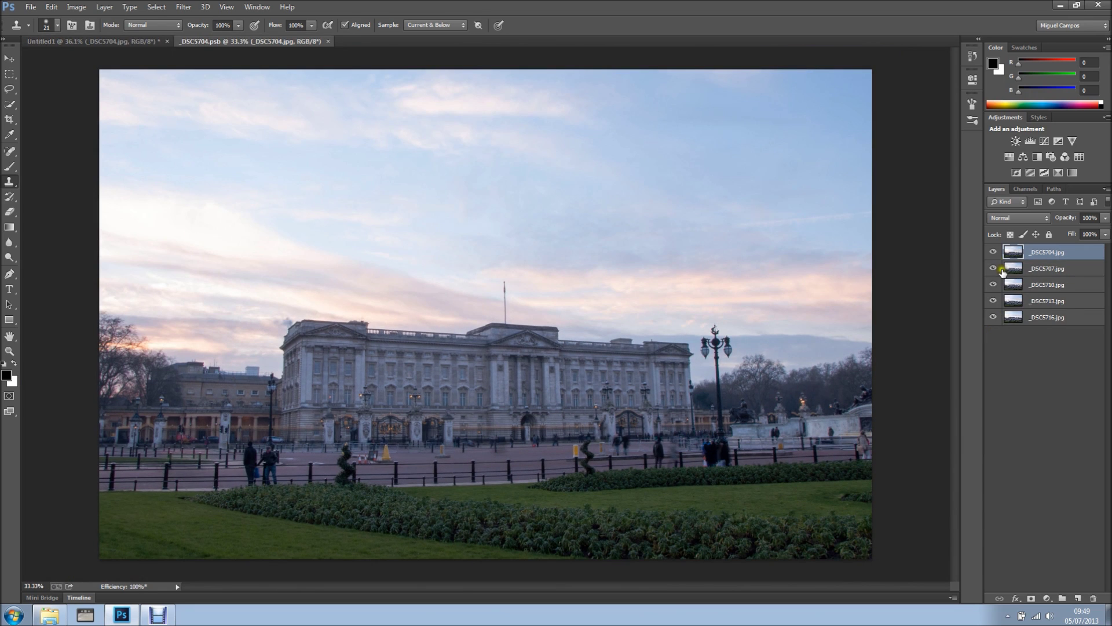
{"action": "left_click", "coordinate": [994, 252]}
{"action": "left_click", "coordinate": [994, 268]}
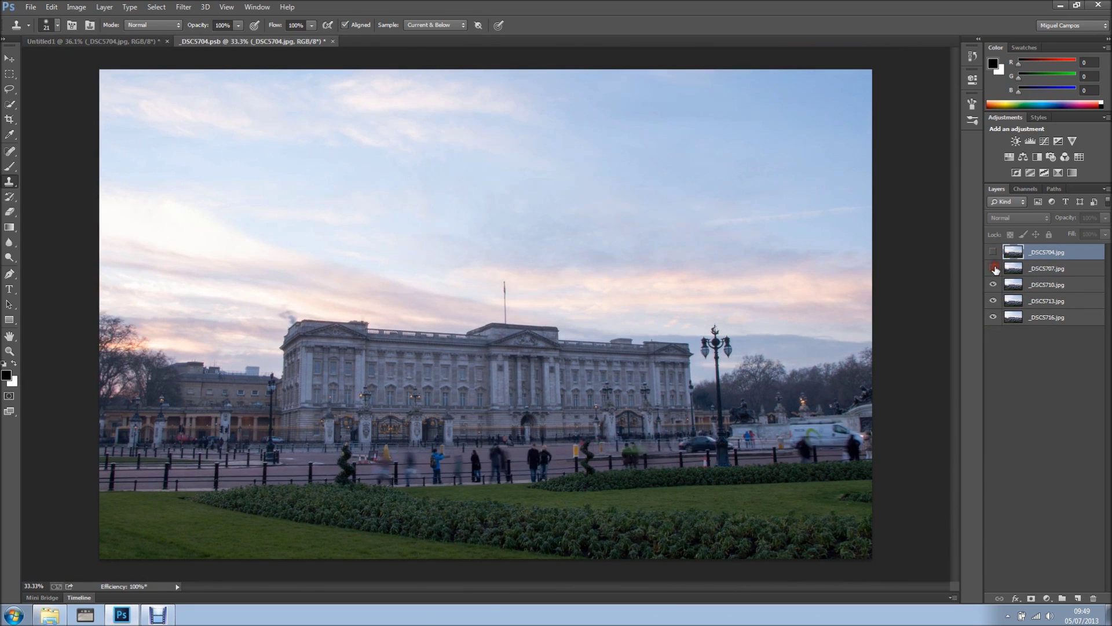
{"action": "left_click", "coordinate": [121, 43]}
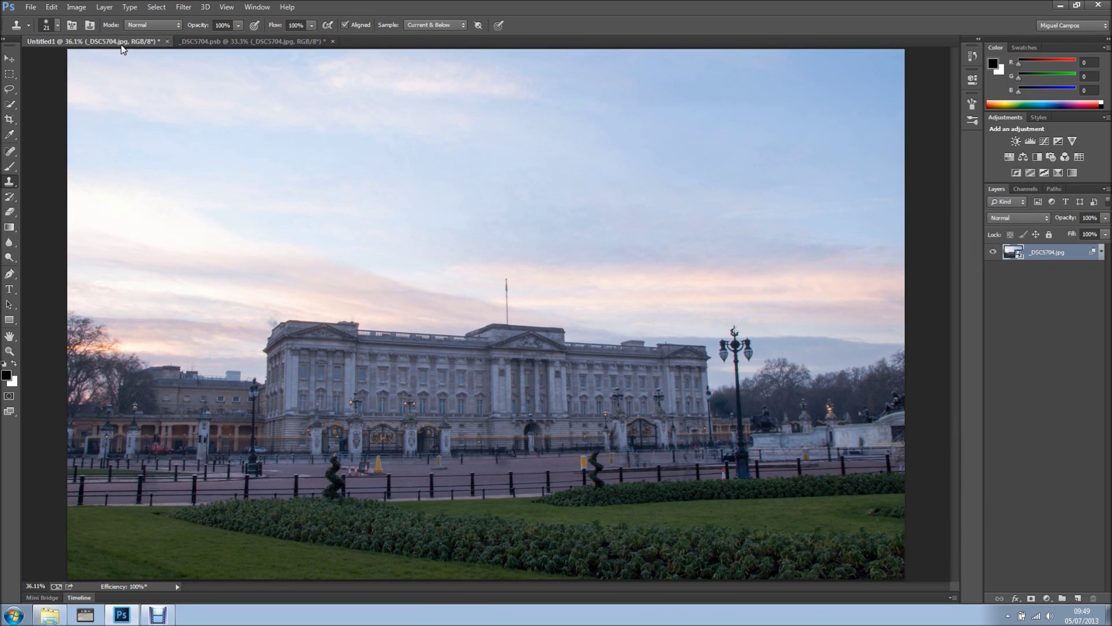